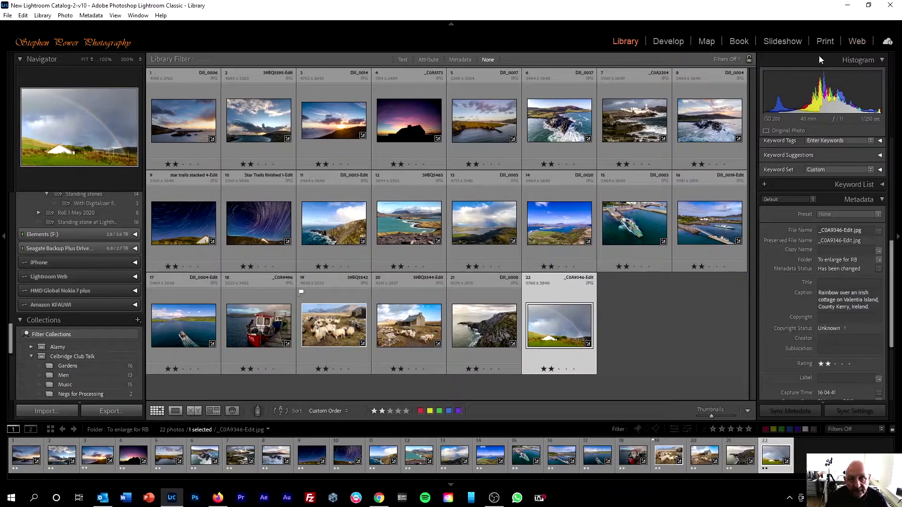
Deselect the rainbow photo so the 22 two-star photos of the To enlarge for RB folder show
click(691, 335)
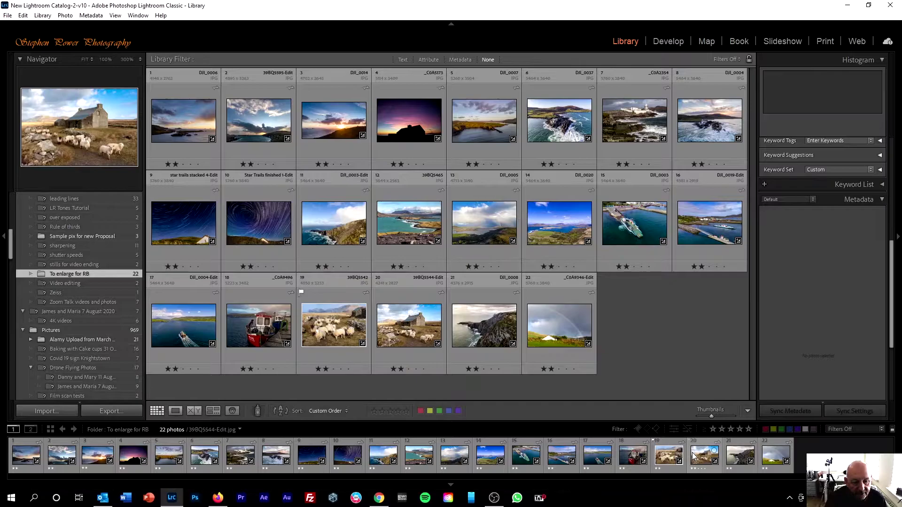
Select photo 22 and caption it 'Rainbow over a cottage on Valentia Island, Co. Kerry, Ireland'
click(741, 446)
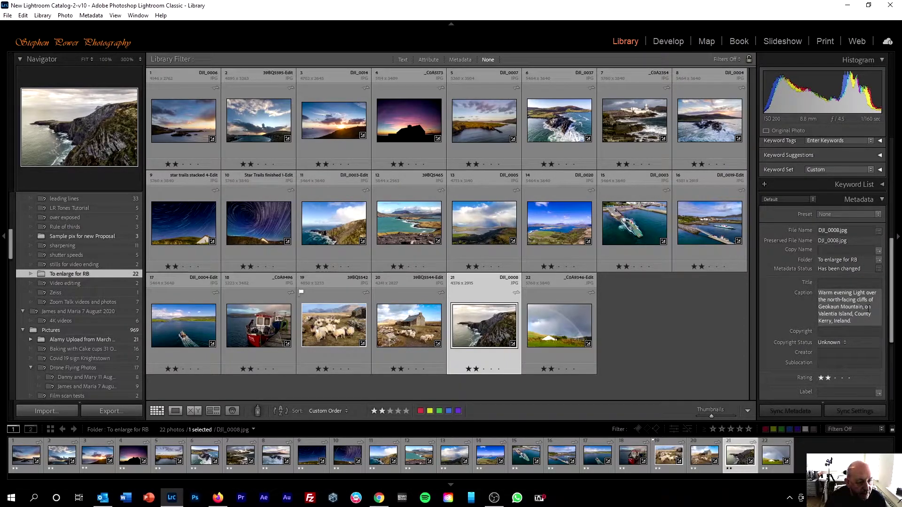
click(706, 450)
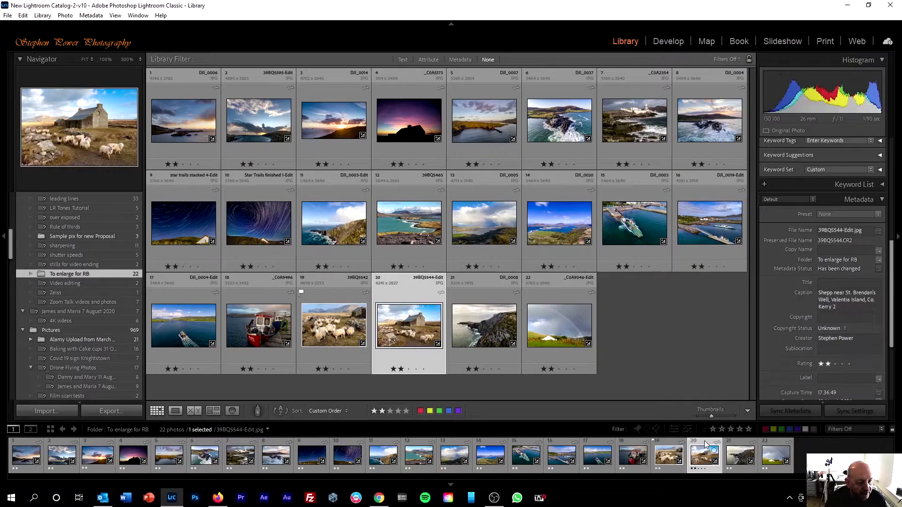
click(775, 450)
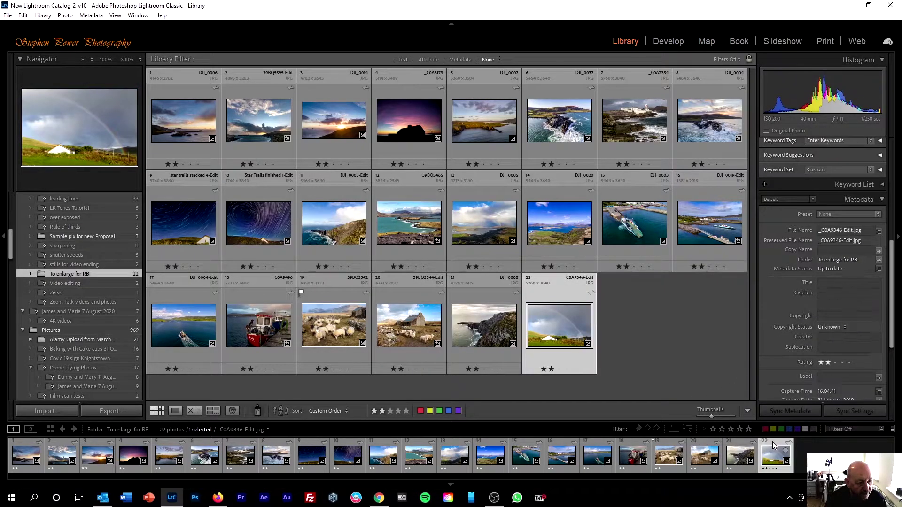
click(847, 292)
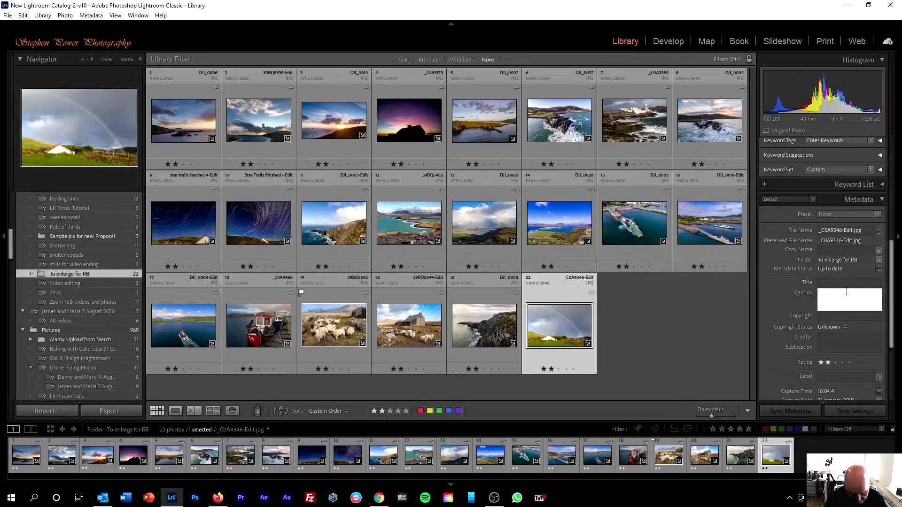
text(Rainb)
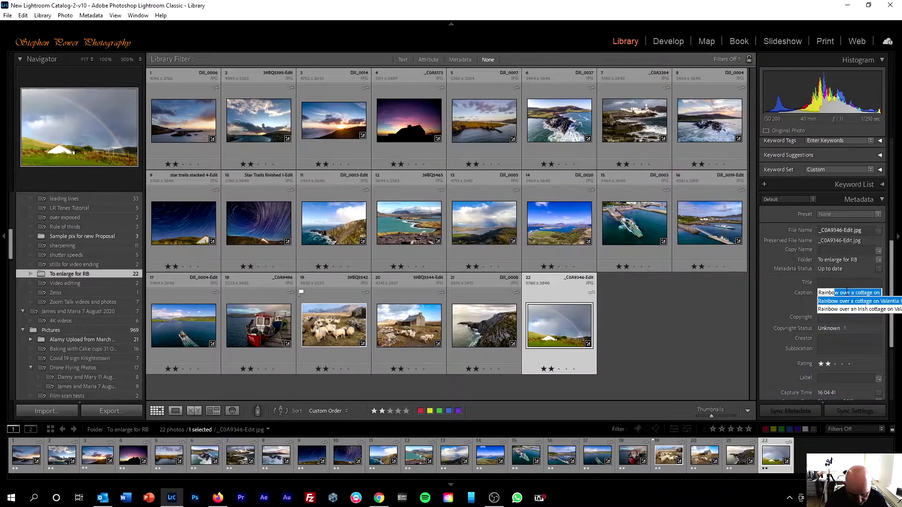
text(ow over a )
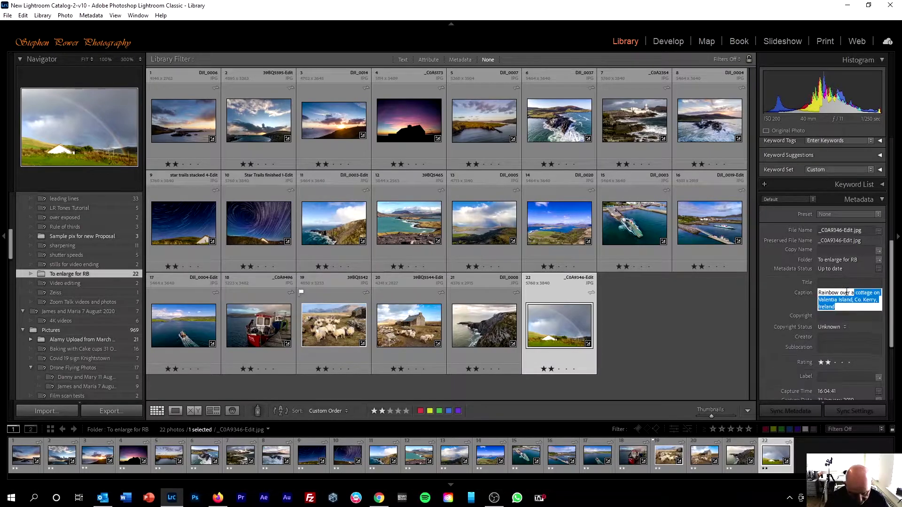
text(cotta)
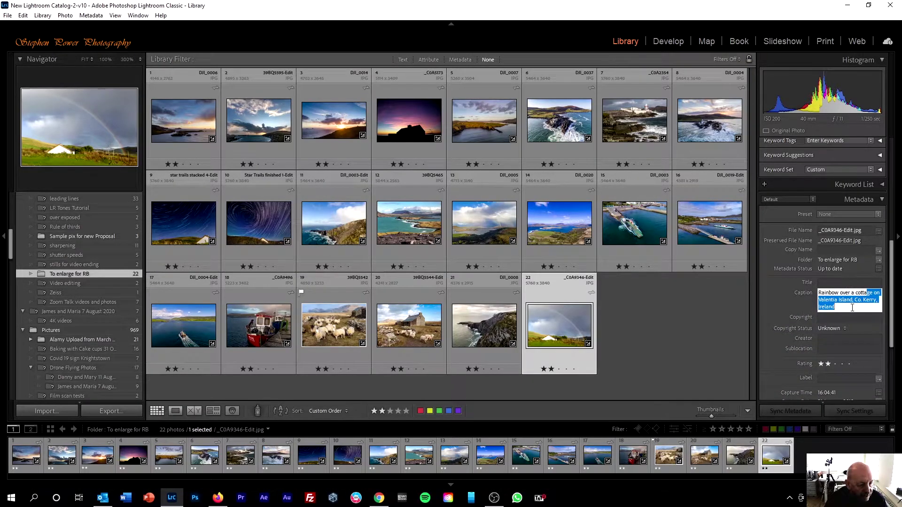
key(Return)
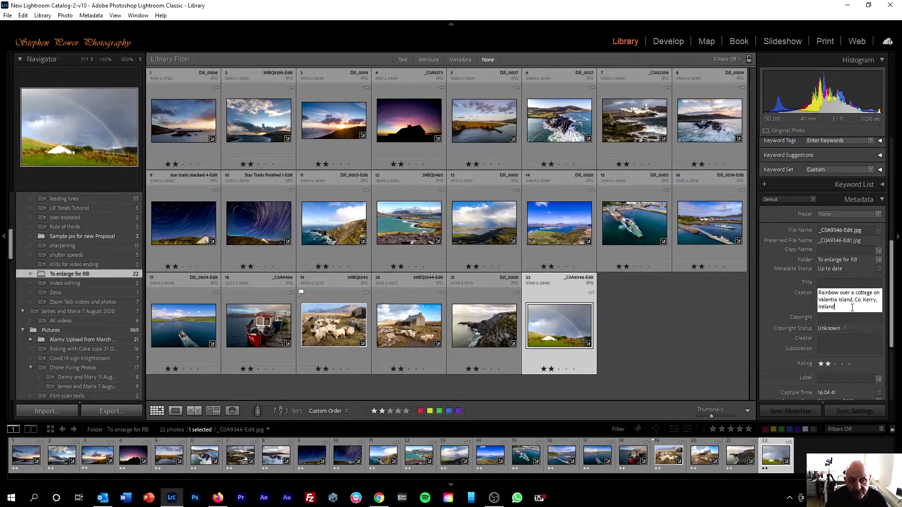
key(Return)
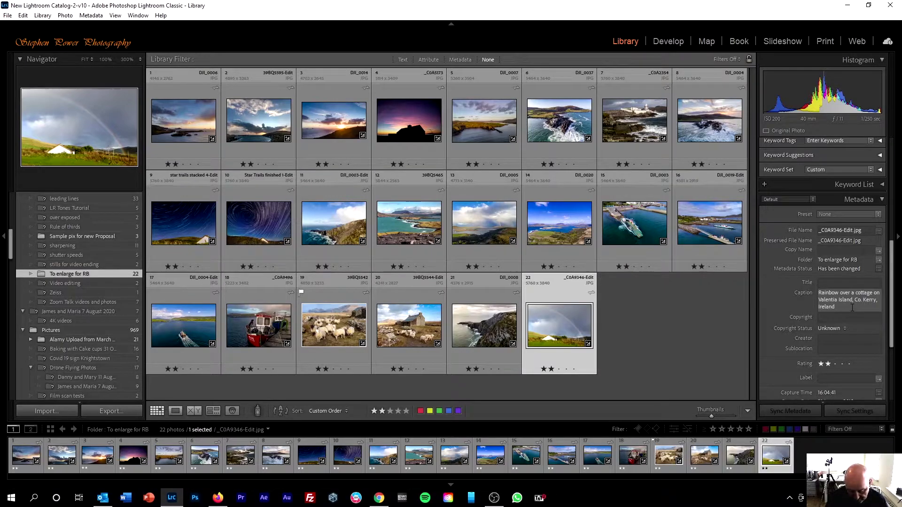
Select all 22 photos and create the Lightroom-synced collection 'Valentia Images for Sale' from them
key(ctrl+a)
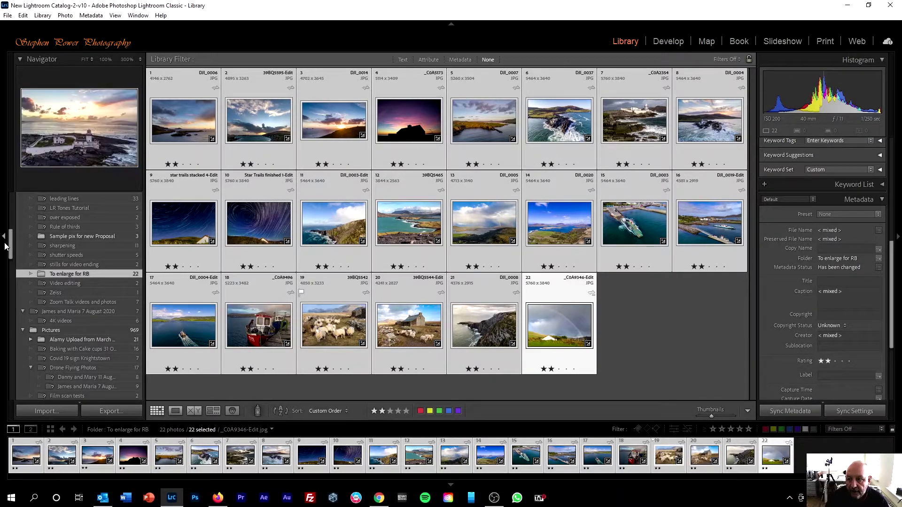
drag(10, 257, 7, 331)
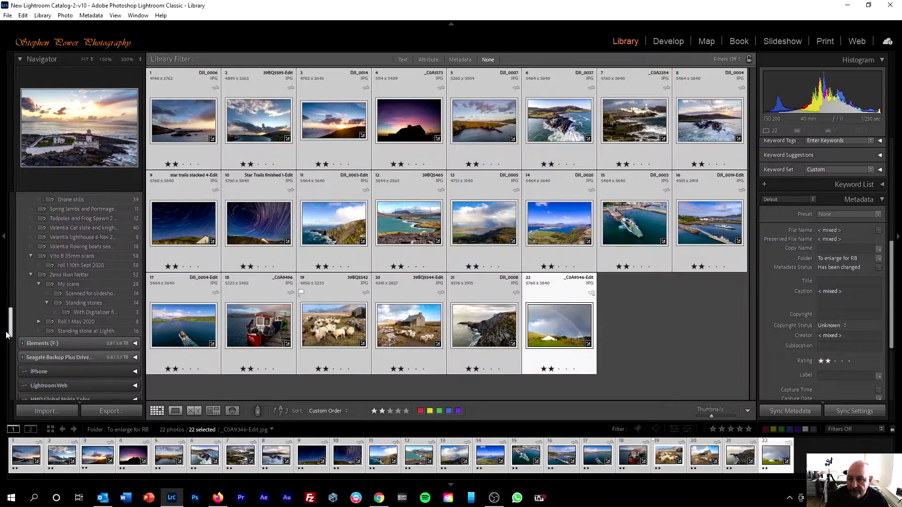
drag(7, 334, 7, 365)
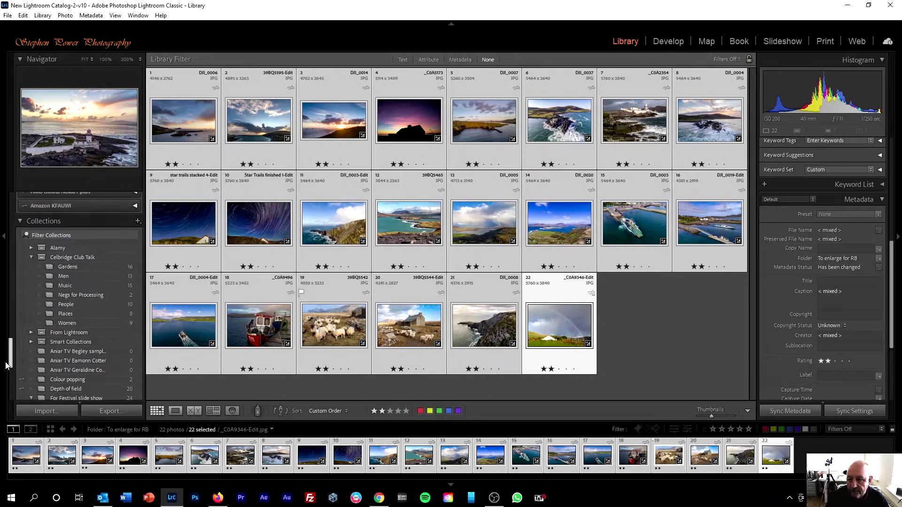
click(138, 222)
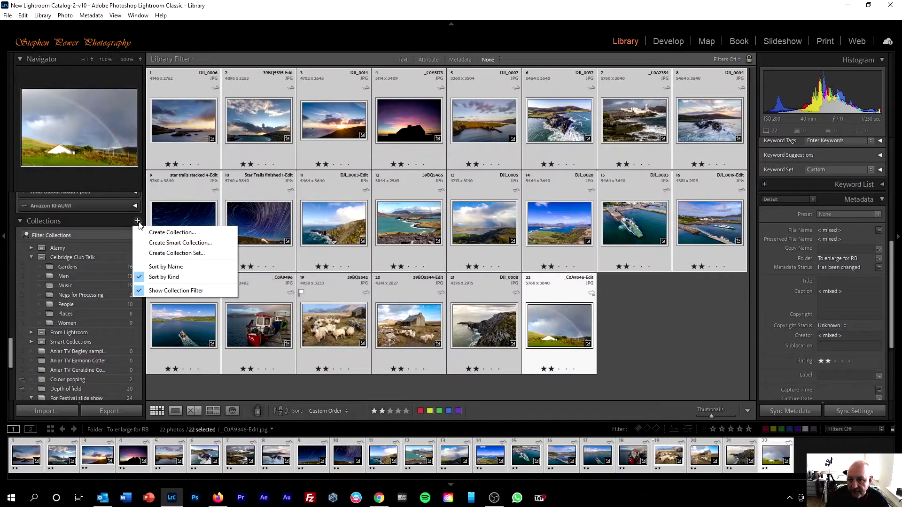
click(203, 233)
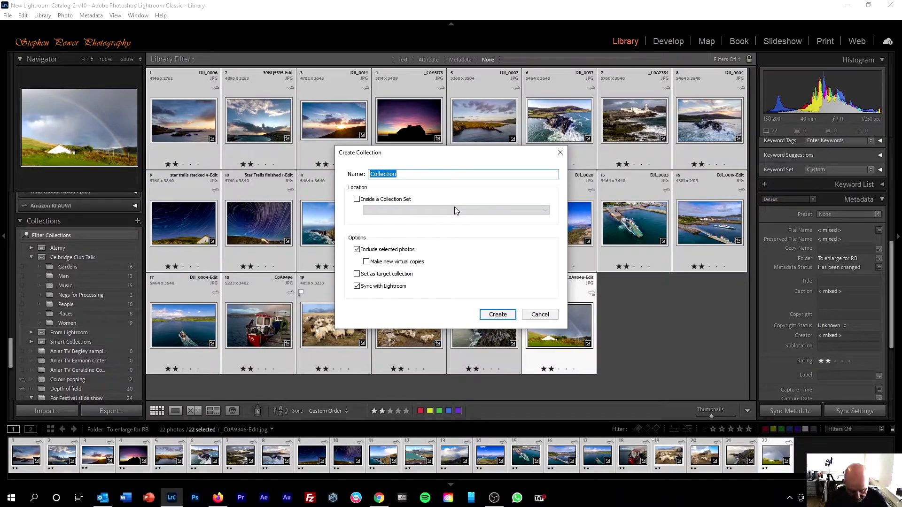
text(Valenti)
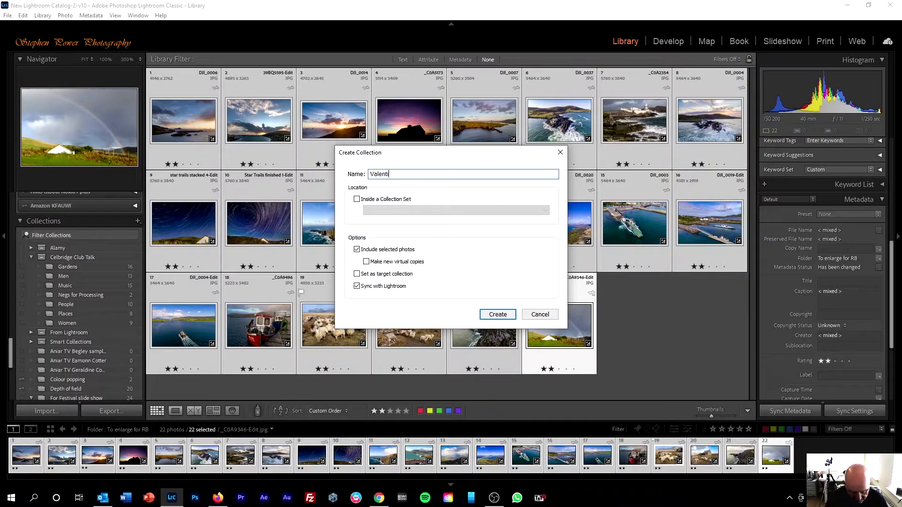
text(a Images for Sale)
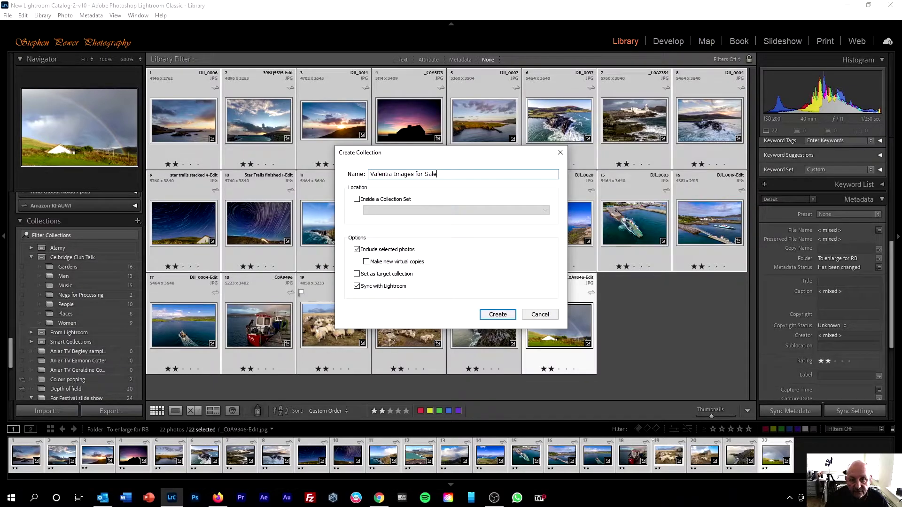
click(498, 315)
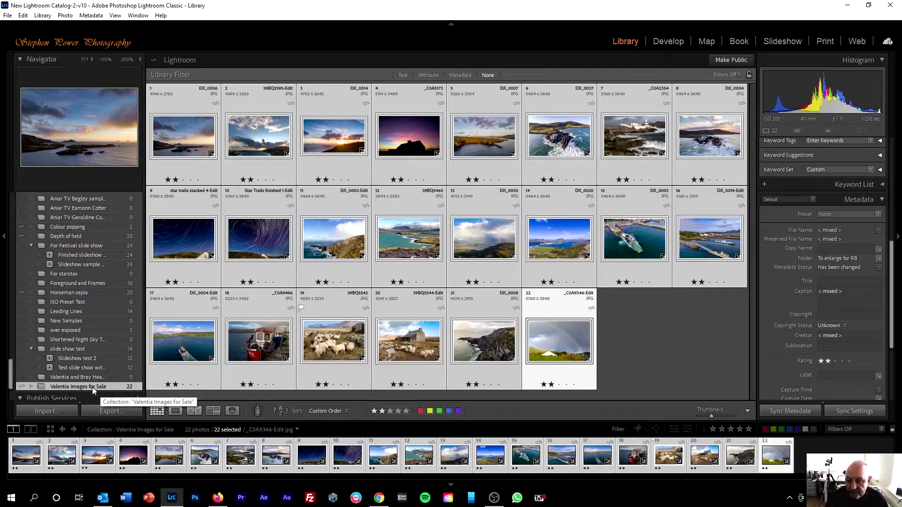
Make the Valentia Images for Sale collection public, then view its public link on the web
right_click(93, 387)
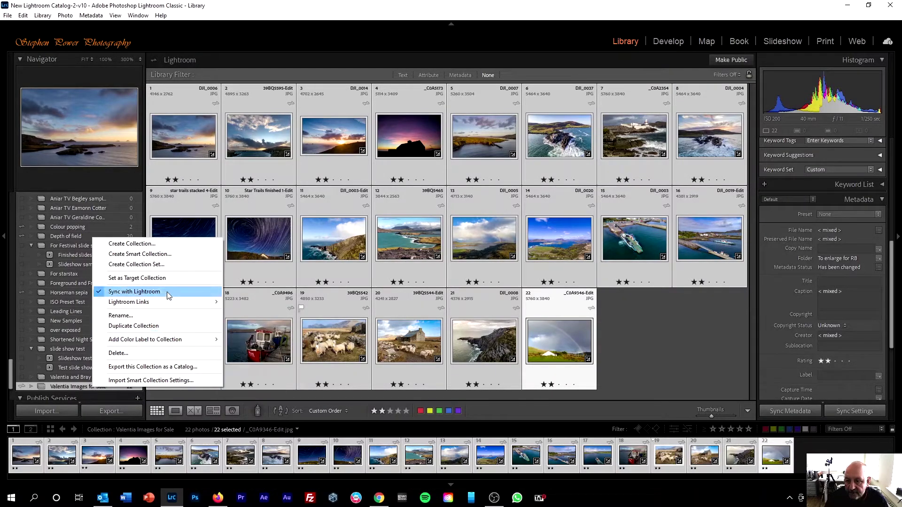
mouse_move(168, 306)
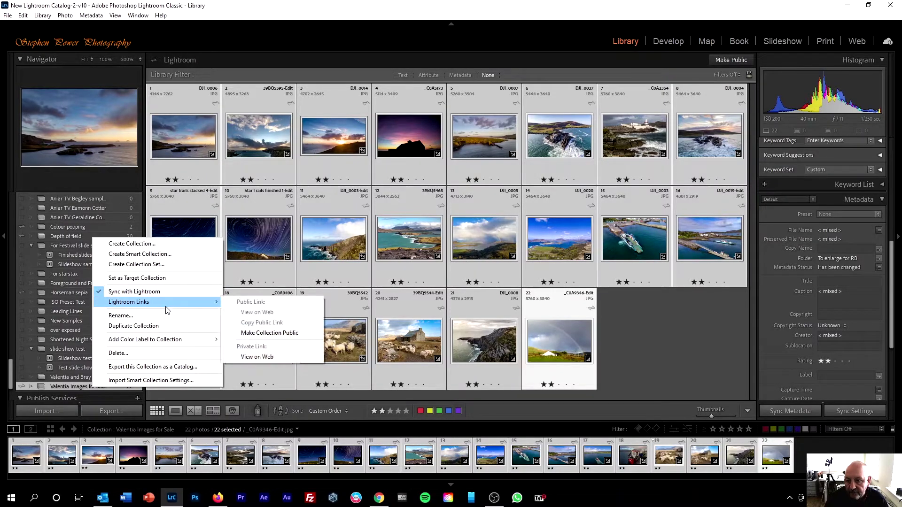
click(297, 339)
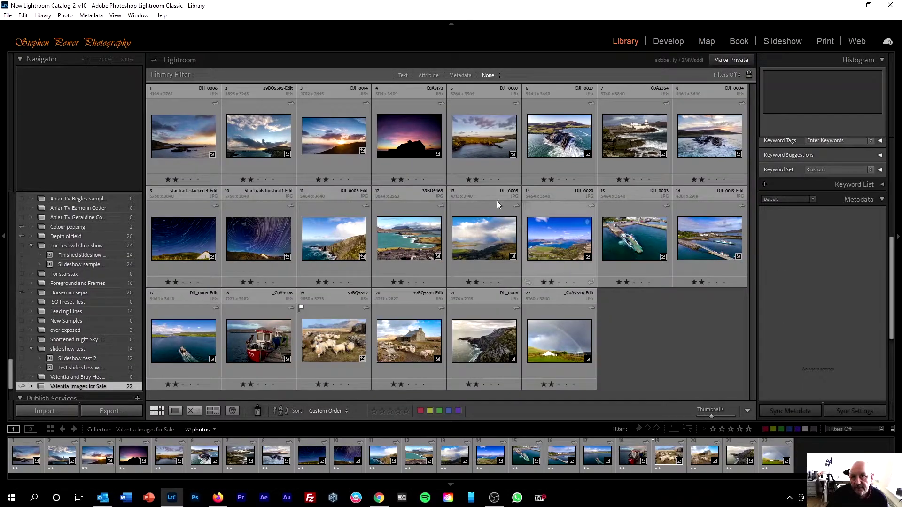
right_click(108, 390)
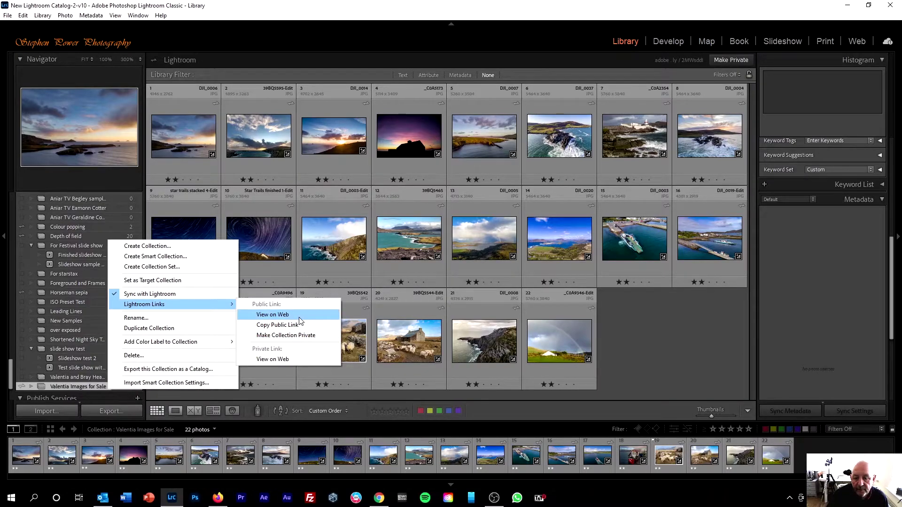
click(299, 315)
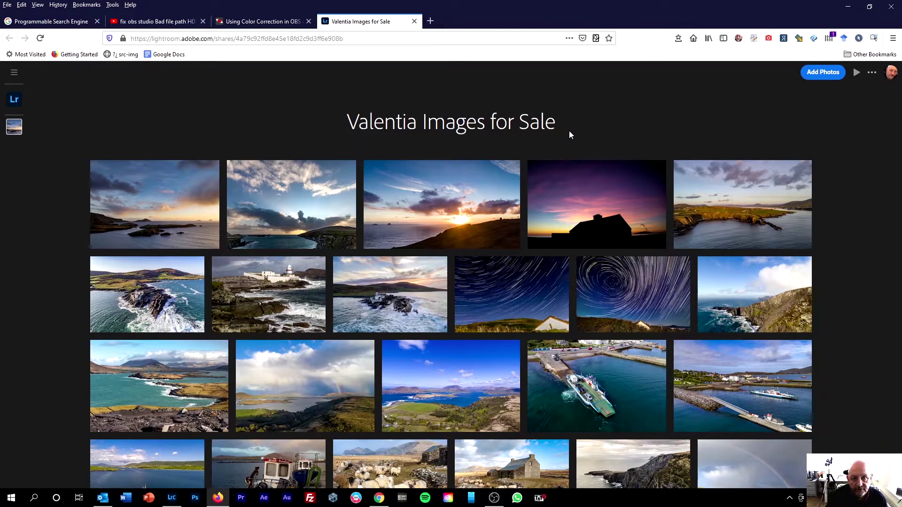
Like the gallery's first photo from its Activity panel, then close the viewer
scroll(739, 315, down, 2)
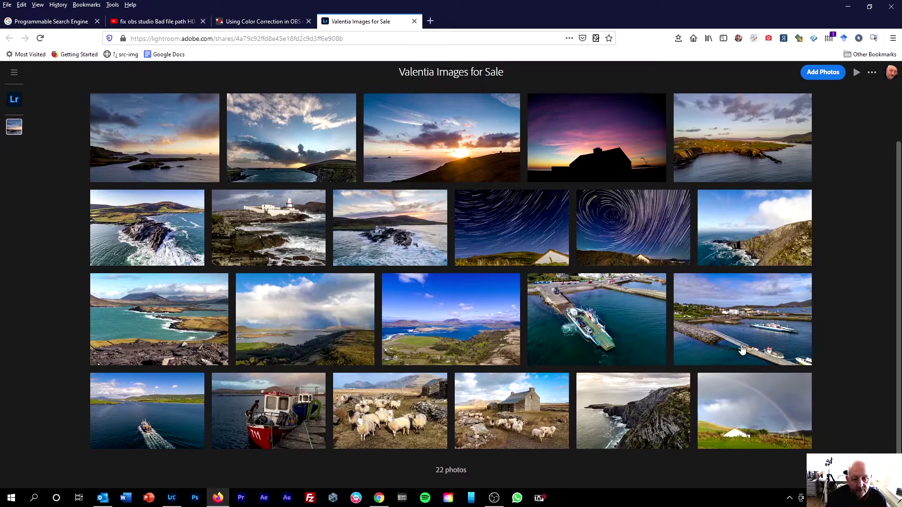
scroll(733, 362, up, 2)
scroll(733, 362, down, 2)
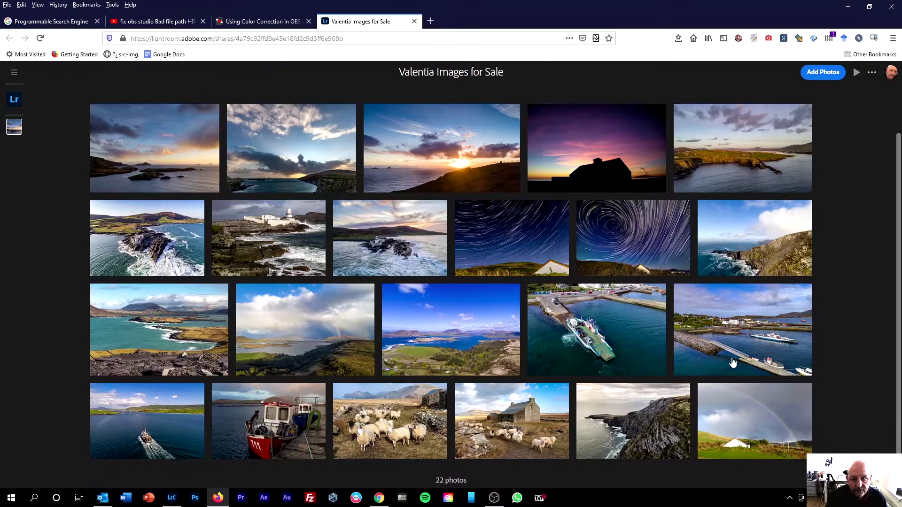
scroll(733, 362, up, 2)
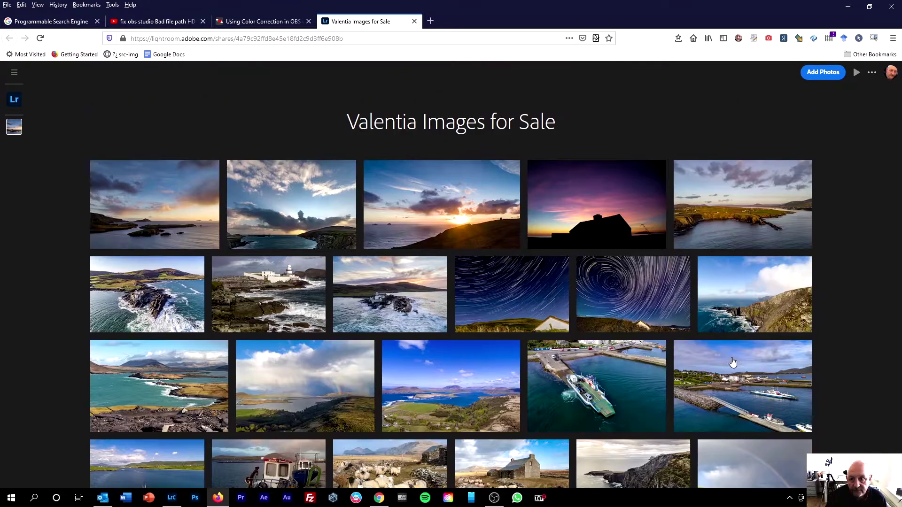
click(148, 219)
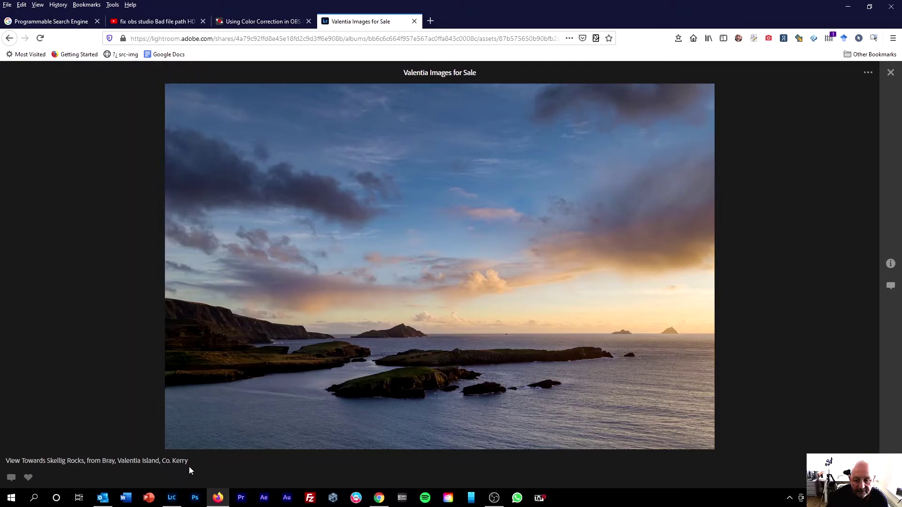
click(13, 478)
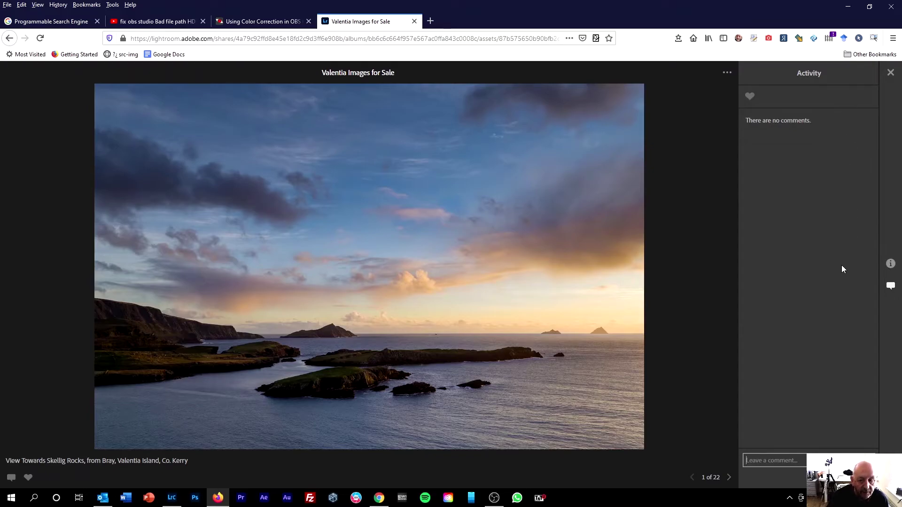
click(29, 478)
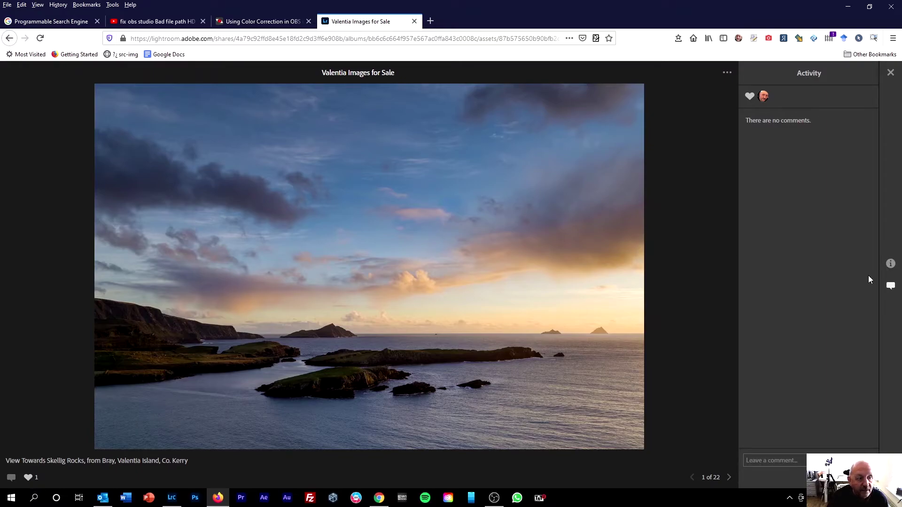
click(890, 72)
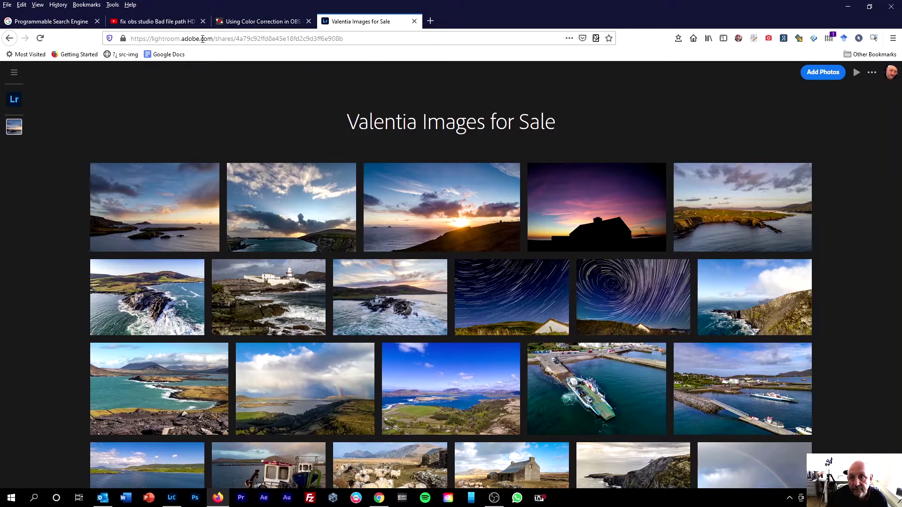
Close the Valentia Images for Sale gallery tab, leaving the YouTube tab showing
click(203, 39)
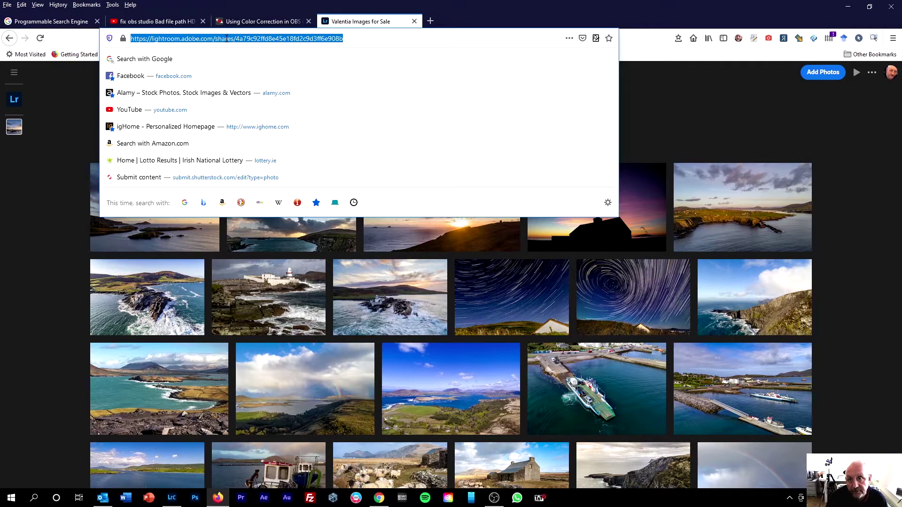
click(48, 151)
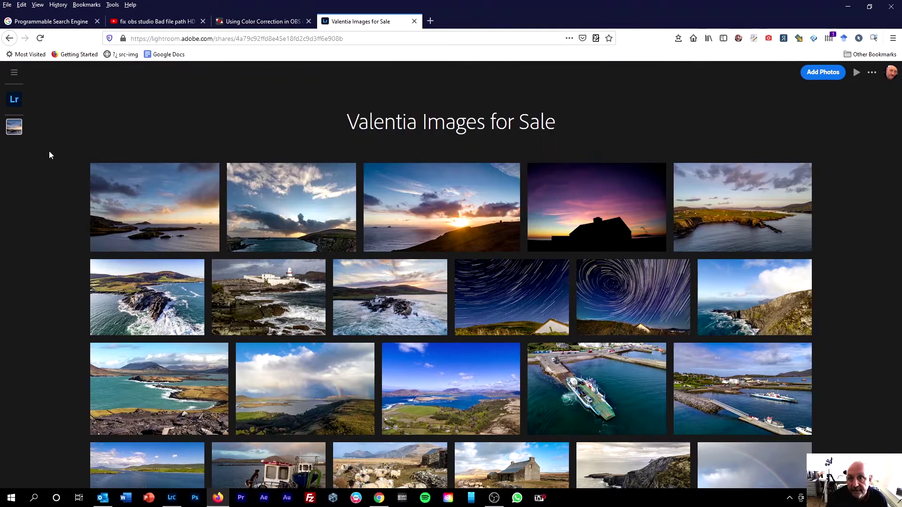
click(414, 21)
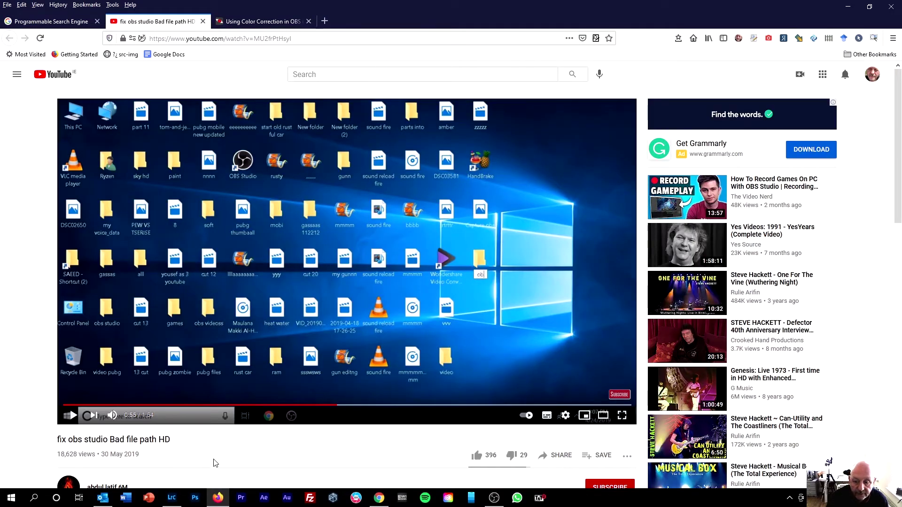
Copy the Valentia Images for Sale public link from Lightroom Classic and return to Firefox
click(178, 503)
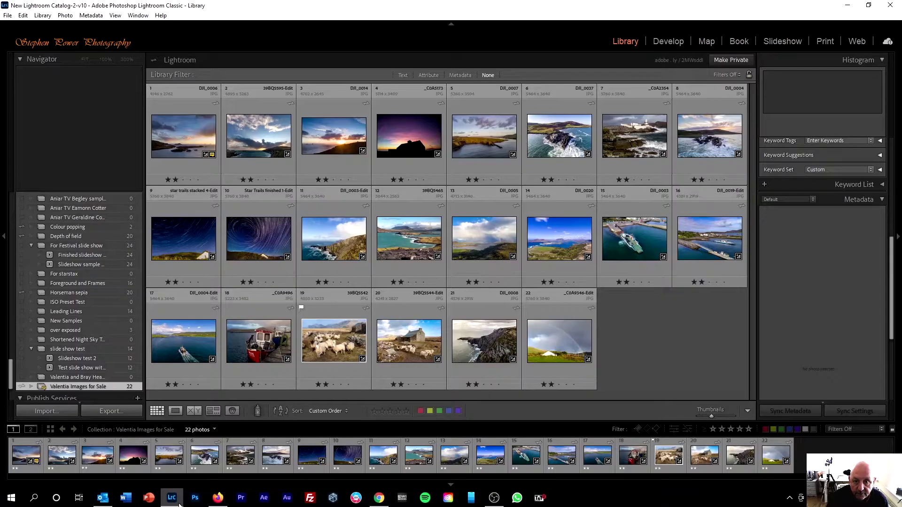
right_click(114, 386)
mouse_move(183, 305)
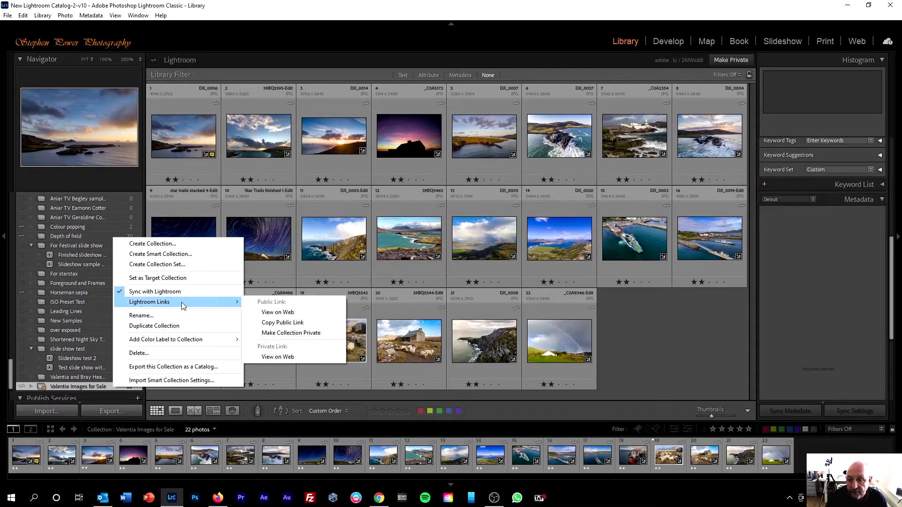
click(306, 323)
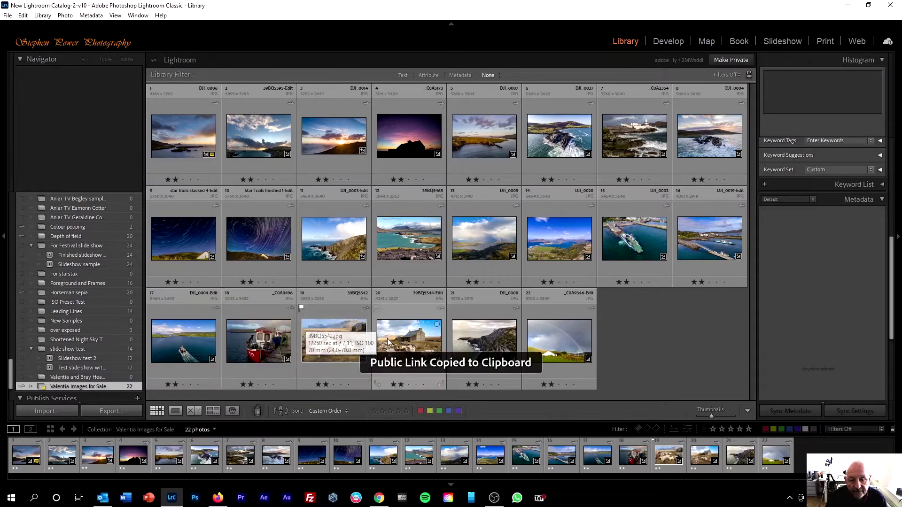
click(218, 498)
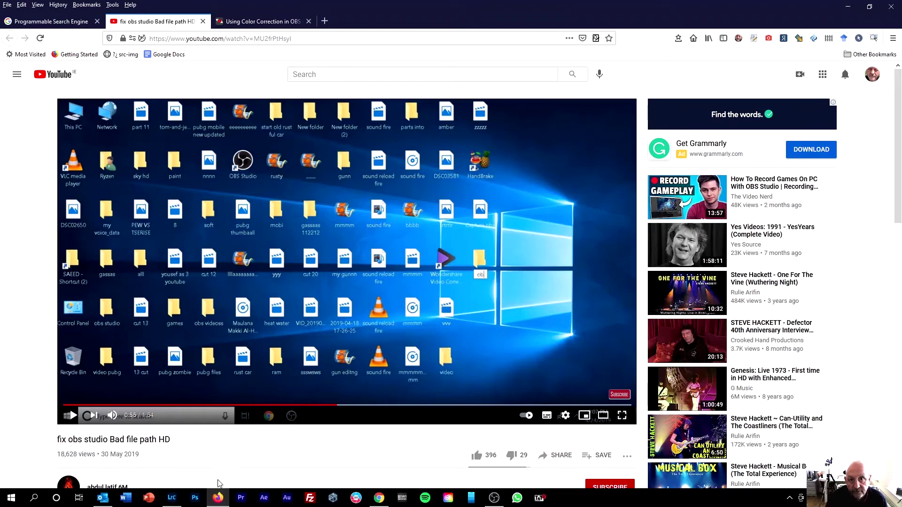
Paste and load the copied public link in a new tab and scroll through the gallery
click(324, 20)
click(266, 40)
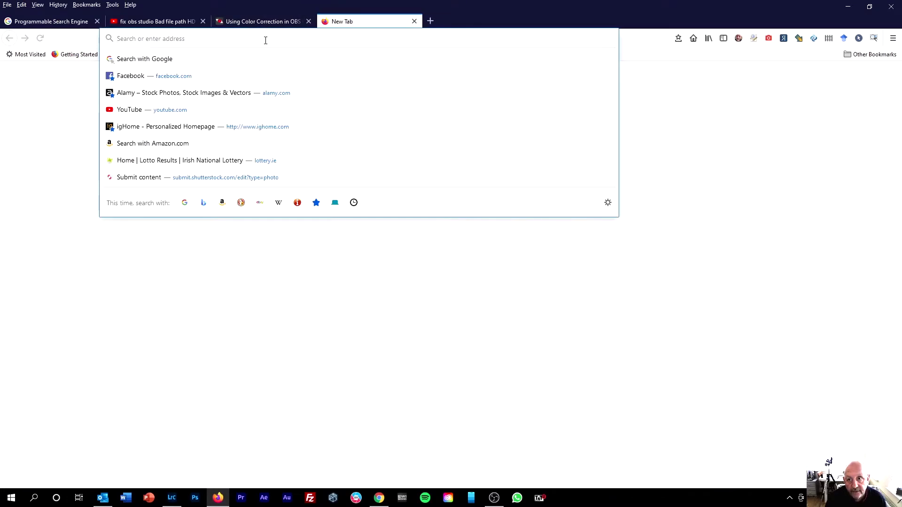
right_click(265, 40)
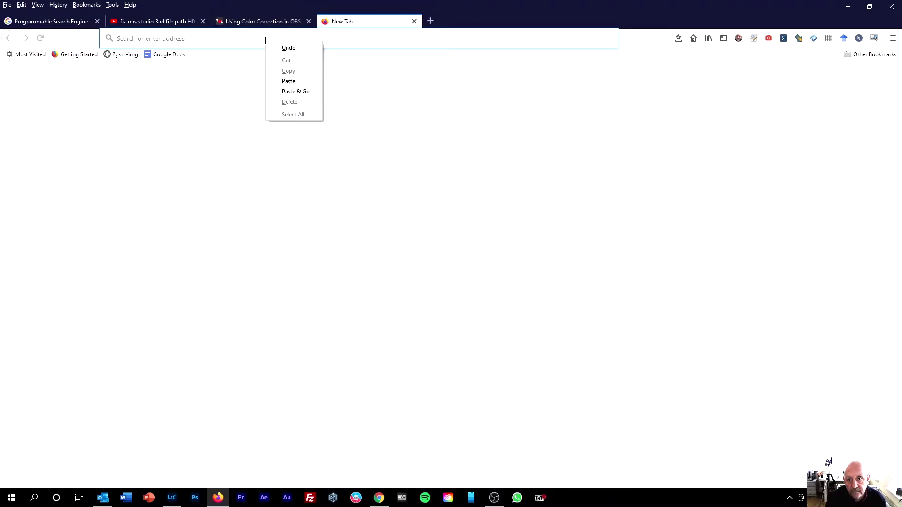
click(314, 91)
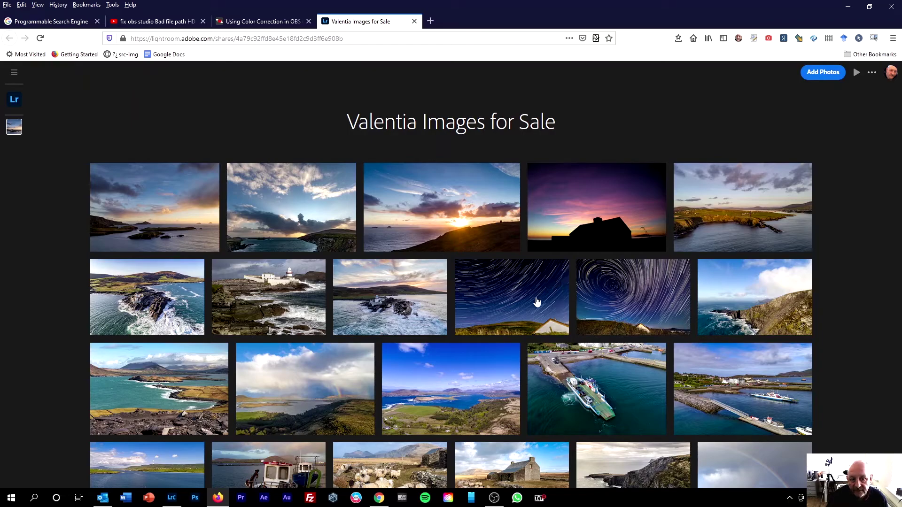
scroll(550, 311, down, 2)
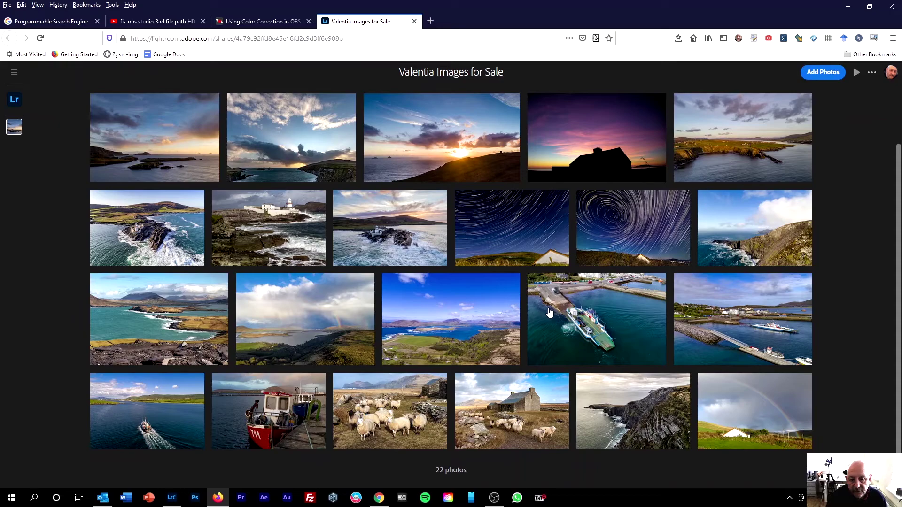
scroll(550, 312, up, 2)
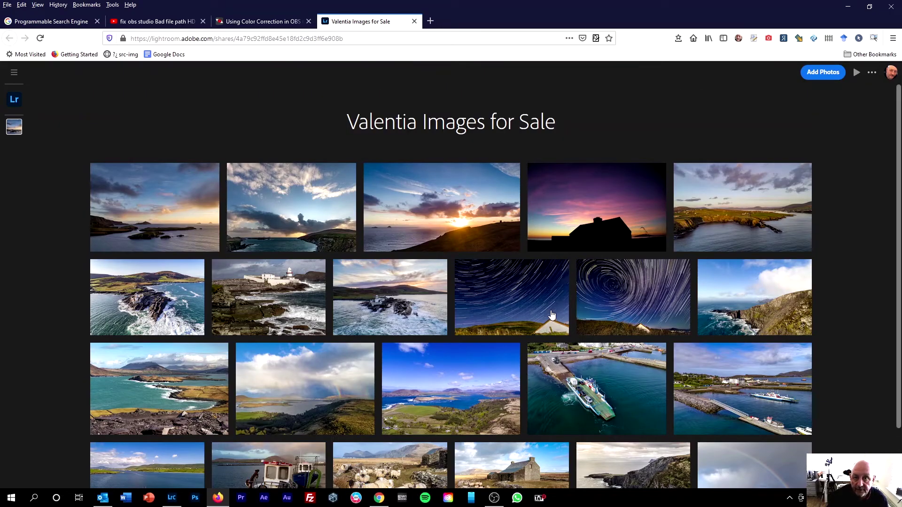